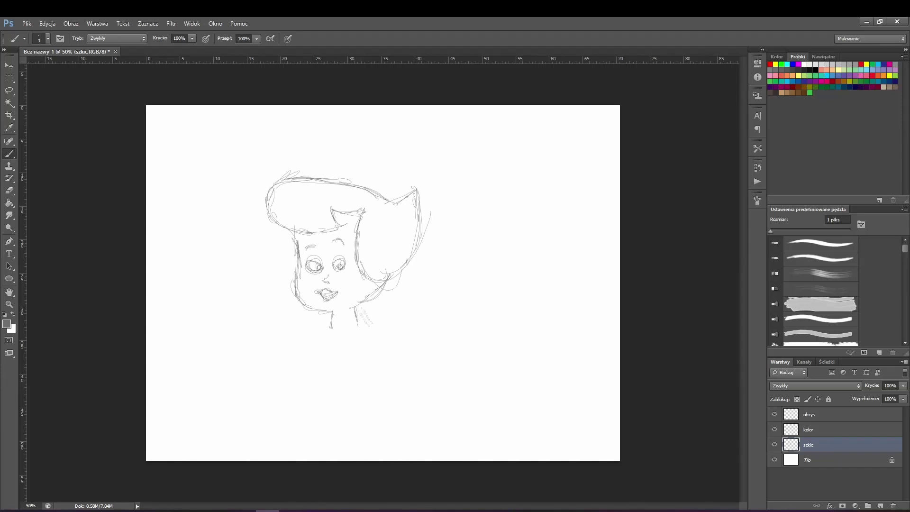
Sketch the collar, round pendant, torso and both bent arms below the head.
{"action": "mouse_move", "coordinate": [327, 333]}
{"action": "left_mouse_down"}
{"action": "mouse_move", "coordinate": [303, 395]}
{"action": "mouse_move", "coordinate": [334, 431]}
{"action": "left_mouse_up"}
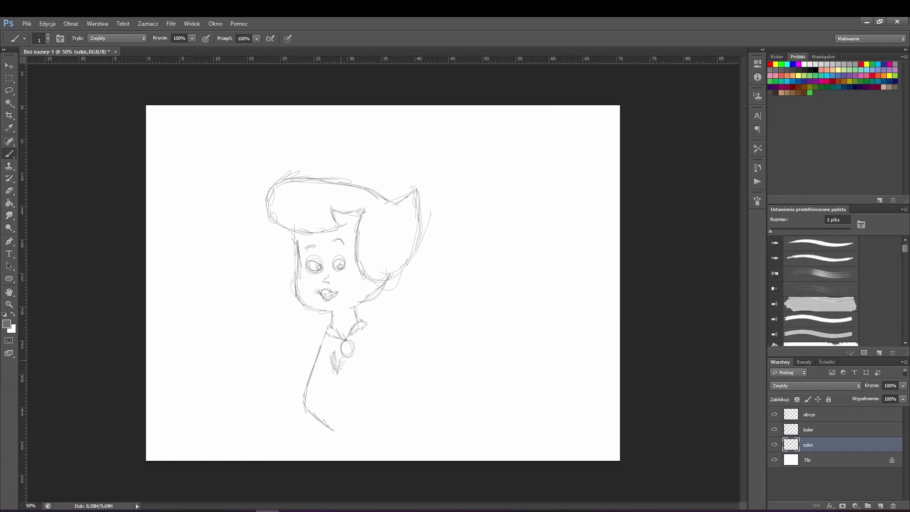
{"action": "left_click_drag", "start_coordinate": [382, 364], "coordinate": [383, 428]}
{"action": "left_click_drag", "start_coordinate": [334, 372], "coordinate": [355, 431]}
{"action": "left_click_drag", "start_coordinate": [369, 324], "coordinate": [419, 365]}
{"action": "left_click_drag", "start_coordinate": [417, 365], "coordinate": [403, 434]}
Move the sketch upward on the canvas and sketch the hands resting on the hips.
{"action": "left_click", "coordinate": [9, 65]}
{"action": "left_click_drag", "start_coordinate": [419, 215], "coordinate": [431, 164]}
{"action": "left_click", "coordinate": [9, 154]}
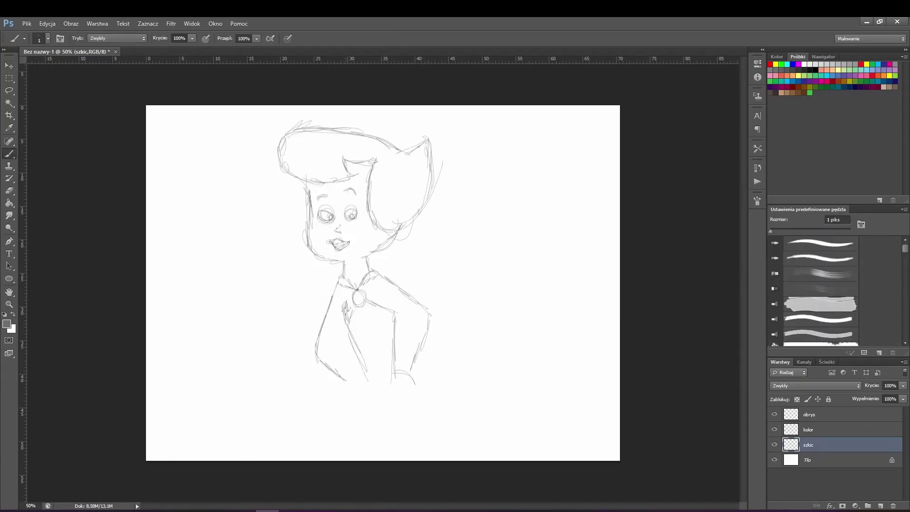
{"action": "mouse_move", "coordinate": [358, 392]}
{"action": "left_mouse_down"}
{"action": "mouse_move", "coordinate": [353, 409]}
{"action": "mouse_move", "coordinate": [363, 392]}
{"action": "left_mouse_up"}
{"action": "left_click_drag", "start_coordinate": [392, 379], "coordinate": [438, 415]}
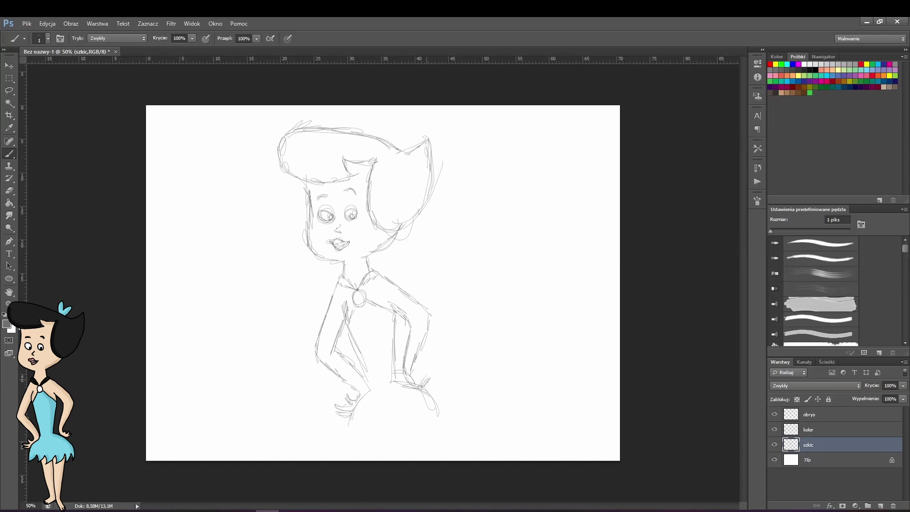
Extend the canvas downward with the Crop tool and sketch the skirt with its jagged hem.
{"action": "key", "text": "c"}
{"action": "mouse_move", "coordinate": [383, 460]}
{"action": "left_mouse_down"}
{"action": "mouse_move", "coordinate": [383, 431]}
{"action": "mouse_move", "coordinate": [381, 463]}
{"action": "left_mouse_up"}
{"action": "key", "text": "Return"}
{"action": "key", "text": "b"}
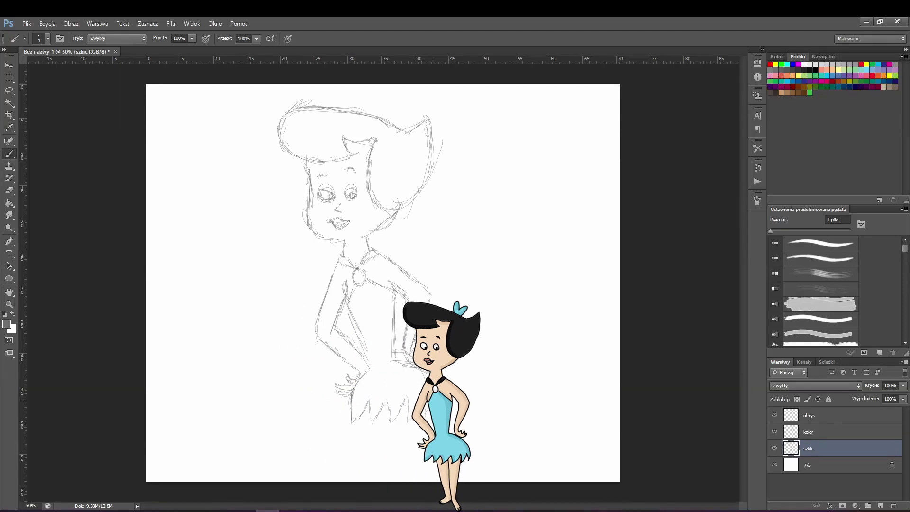
{"action": "left_click_drag", "start_coordinate": [376, 417], "coordinate": [395, 463]}
{"action": "key", "text": "c"}
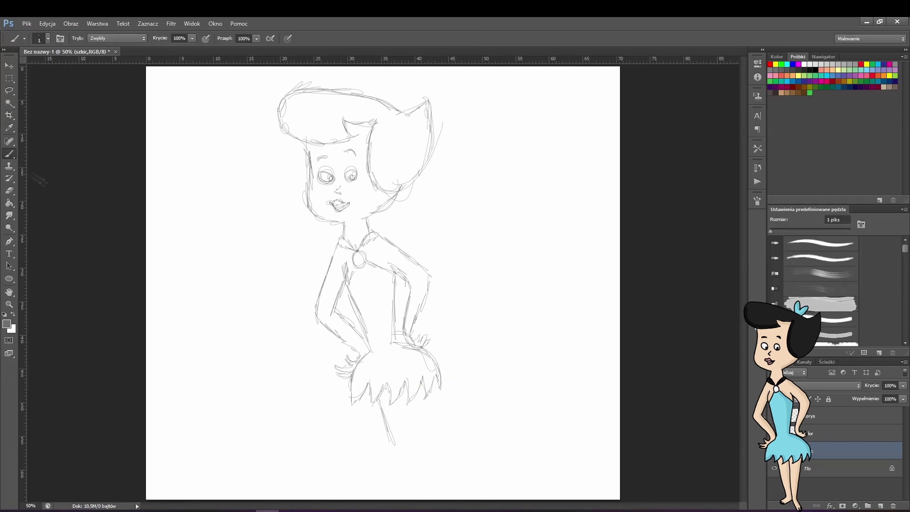
Sketch both legs with feet below the skirt and a small bow on top of the hair.
{"action": "left_click_drag", "start_coordinate": [386, 422], "coordinate": [405, 473]}
{"action": "mouse_move", "coordinate": [411, 467]}
{"action": "left_mouse_down"}
{"action": "mouse_move", "coordinate": [392, 479]}
{"action": "mouse_move", "coordinate": [412, 462]}
{"action": "left_mouse_up"}
{"action": "left_click_drag", "start_coordinate": [396, 398], "coordinate": [414, 469]}
{"action": "mouse_move", "coordinate": [411, 457]}
{"action": "left_mouse_down"}
{"action": "mouse_move", "coordinate": [429, 491]}
{"action": "mouse_move", "coordinate": [421, 463]}
{"action": "left_mouse_up"}
{"action": "left_click_drag", "start_coordinate": [421, 405], "coordinate": [422, 460]}
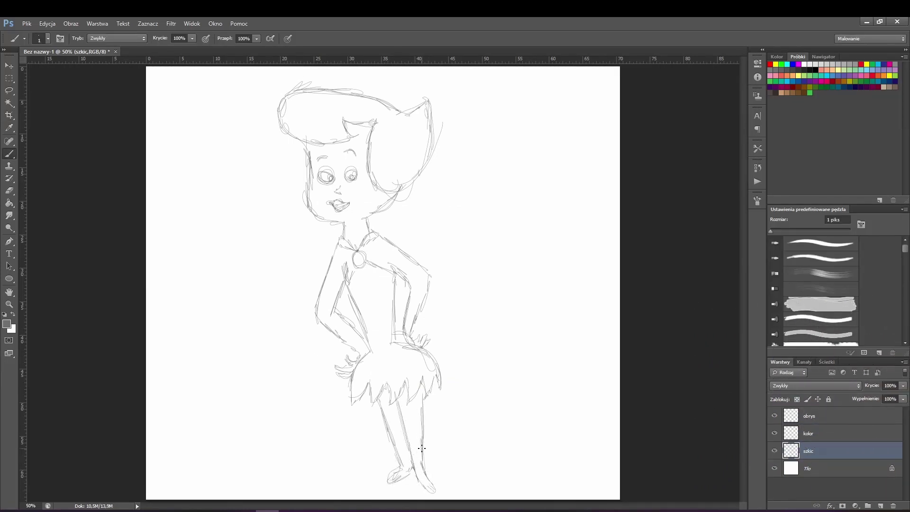
{"action": "left_click_drag", "start_coordinate": [377, 97], "coordinate": [404, 88]}
On the obrys layer, ink the face contour and neck in black with a 7 px brush.
{"action": "left_click", "coordinate": [808, 416]}
{"action": "left_click", "coordinate": [6, 324]}
{"action": "left_click_drag", "start_coordinate": [331, 426], "coordinate": [426, 487]}
{"action": "left_click", "coordinate": [504, 335]}
{"action": "right_click", "coordinate": [399, 301]}
{"action": "left_click_drag", "start_coordinate": [411, 325], "coordinate": [414, 325]}
{"action": "key", "text": "Return"}
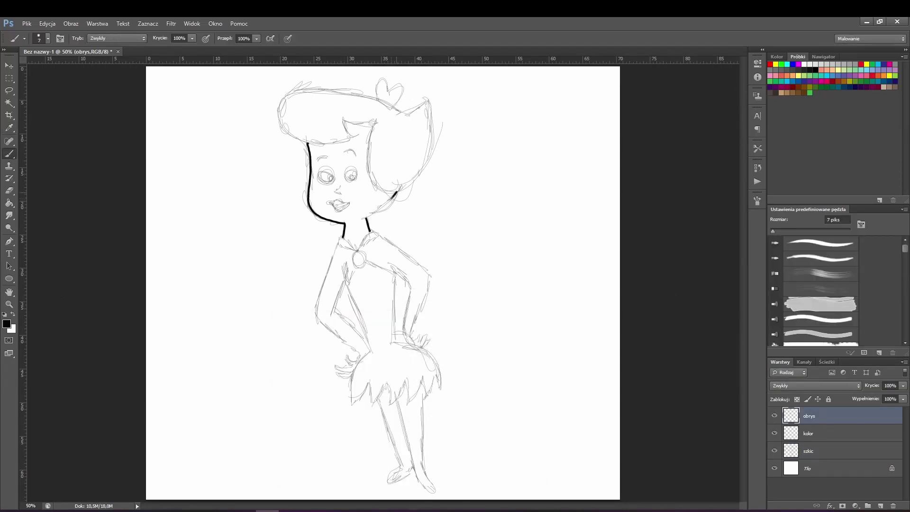
Undo the last ink stroke and ink the hair outline, the eyebrows and the first eye.
{"action": "left_click", "coordinate": [47, 24]}
{"action": "left_click", "coordinate": [62, 52]}
{"action": "mouse_move", "coordinate": [286, 92]}
{"action": "left_mouse_down"}
{"action": "mouse_move", "coordinate": [413, 109]}
{"action": "mouse_move", "coordinate": [431, 138]}
{"action": "mouse_move", "coordinate": [408, 183]}
{"action": "mouse_move", "coordinate": [369, 164]}
{"action": "mouse_move", "coordinate": [342, 121]}
{"action": "left_mouse_up"}
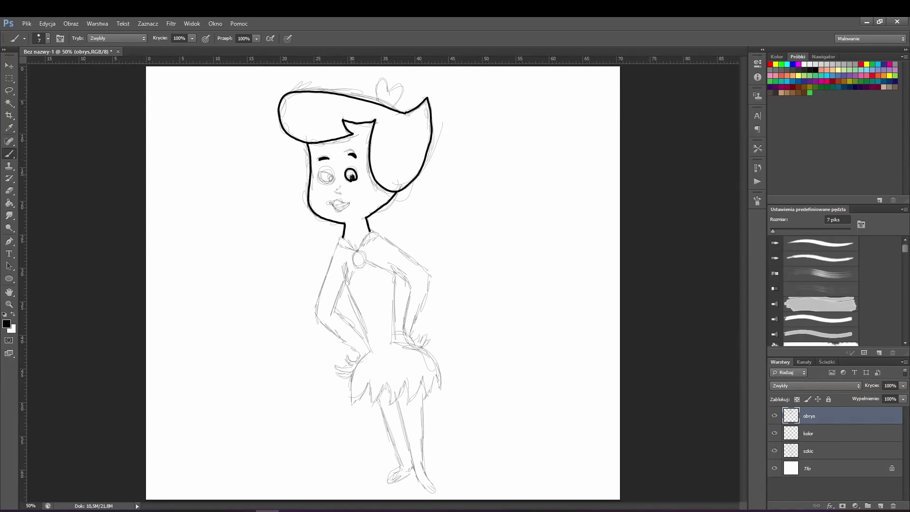
Ink the other eye with its pupil and clean up its edge with the Eraser.
{"action": "left_click_drag", "start_coordinate": [331, 183], "coordinate": [331, 180]}
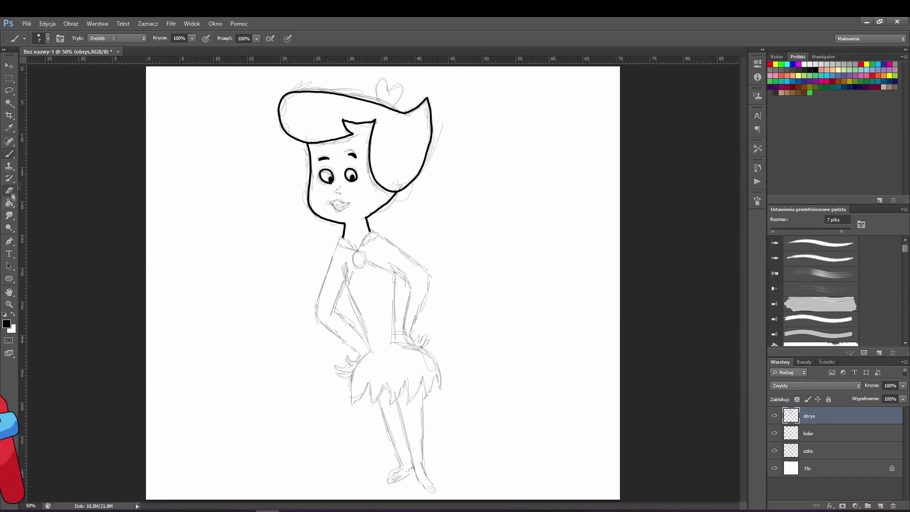
{"action": "left_click", "coordinate": [9, 191]}
{"action": "right_click", "coordinate": [362, 232]}
{"action": "left_click", "coordinate": [332, 186]}
{"action": "key", "text": "b"}
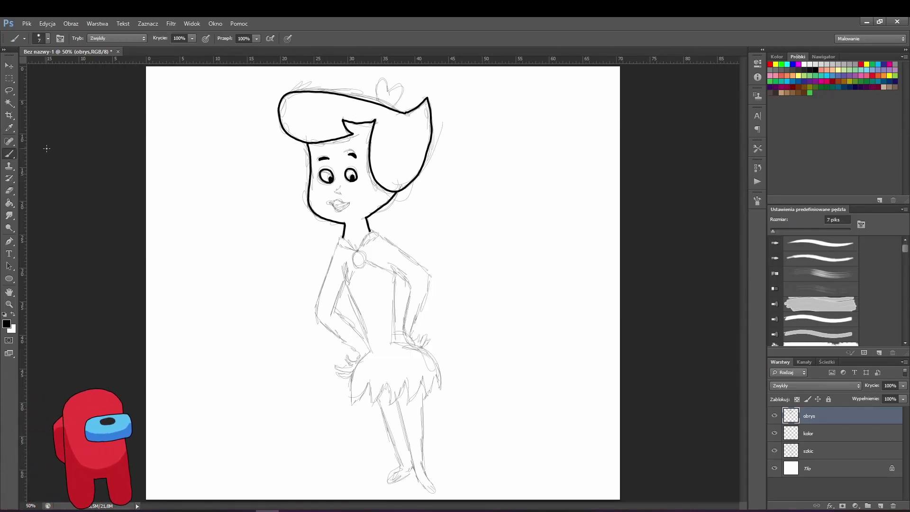
Ink the hair bow, lips, nose, collar and round pendant over the sketch.
{"action": "mouse_move", "coordinate": [378, 102]}
{"action": "left_mouse_down"}
{"action": "mouse_move", "coordinate": [384, 82]}
{"action": "mouse_move", "coordinate": [392, 109]}
{"action": "left_mouse_up"}
{"action": "mouse_move", "coordinate": [347, 203]}
{"action": "left_mouse_down"}
{"action": "mouse_move", "coordinate": [330, 204]}
{"action": "mouse_move", "coordinate": [347, 204]}
{"action": "left_mouse_up"}
{"action": "left_click_drag", "start_coordinate": [333, 206], "coordinate": [349, 203]}
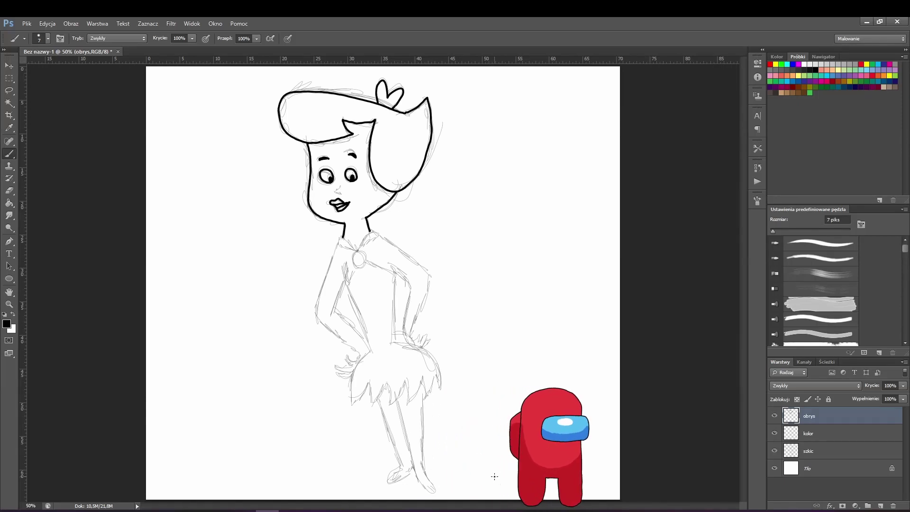
{"action": "left_click_drag", "start_coordinate": [339, 185], "coordinate": [338, 192]}
{"action": "left_click_drag", "start_coordinate": [343, 236], "coordinate": [354, 250]}
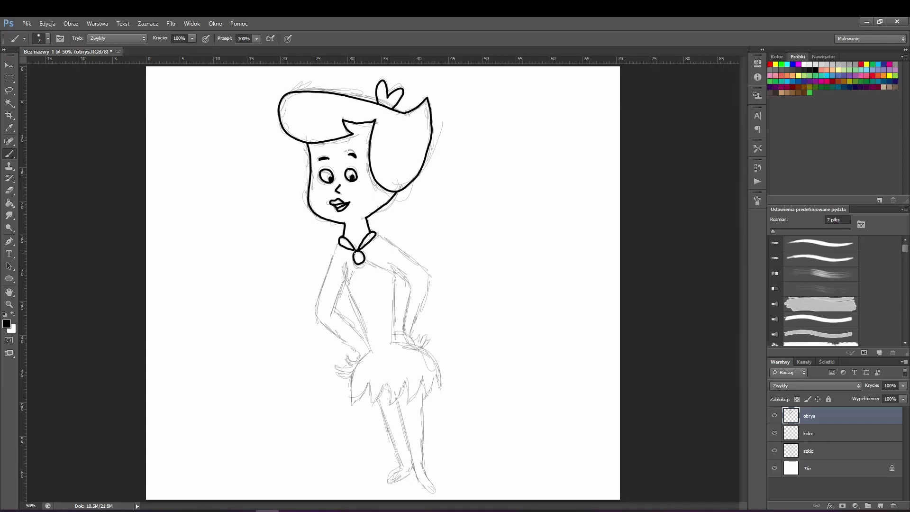
Ink the arm and hand nearer the face side, undo the last stroke, and ink the dress outline with its jagged hem.
{"action": "left_click_drag", "start_coordinate": [340, 243], "coordinate": [345, 340]}
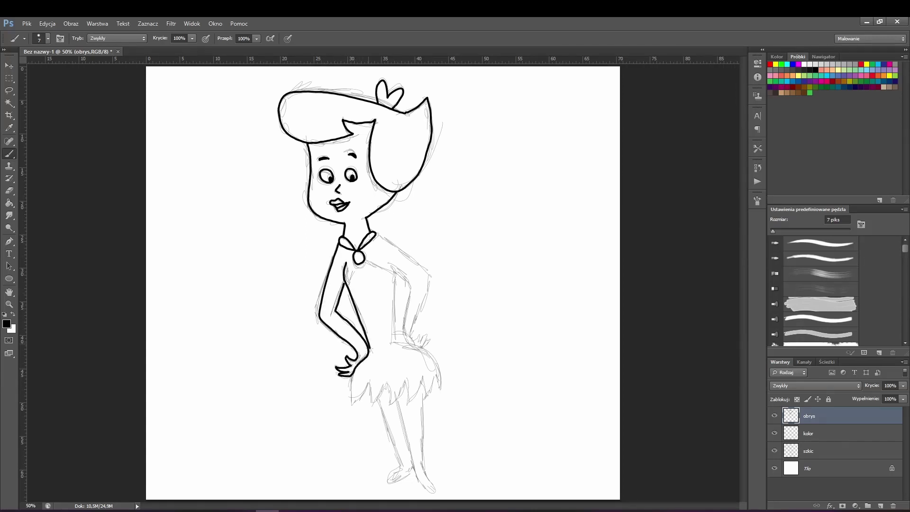
{"action": "left_click", "coordinate": [47, 23]}
{"action": "left_click", "coordinate": [55, 53]}
{"action": "mouse_move", "coordinate": [388, 263]}
{"action": "left_mouse_down"}
{"action": "mouse_move", "coordinate": [393, 341]}
{"action": "mouse_move", "coordinate": [407, 343]}
{"action": "mouse_move", "coordinate": [439, 388]}
{"action": "mouse_move", "coordinate": [369, 384]}
{"action": "left_mouse_up"}
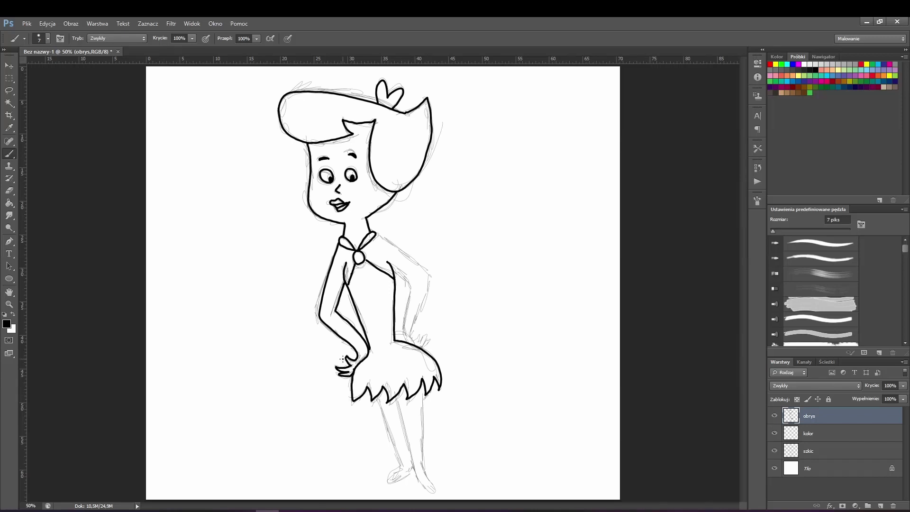
Ink the remaining arm with its hand on the hip, and both legs with feet.
{"action": "left_click_drag", "start_coordinate": [404, 282], "coordinate": [425, 346]}
{"action": "left_click_drag", "start_coordinate": [421, 308], "coordinate": [386, 238]}
{"action": "mouse_move", "coordinate": [378, 400]}
{"action": "left_mouse_down"}
{"action": "mouse_move", "coordinate": [400, 460]}
{"action": "mouse_move", "coordinate": [400, 394]}
{"action": "left_mouse_up"}
{"action": "left_click_drag", "start_coordinate": [423, 470], "coordinate": [420, 384]}
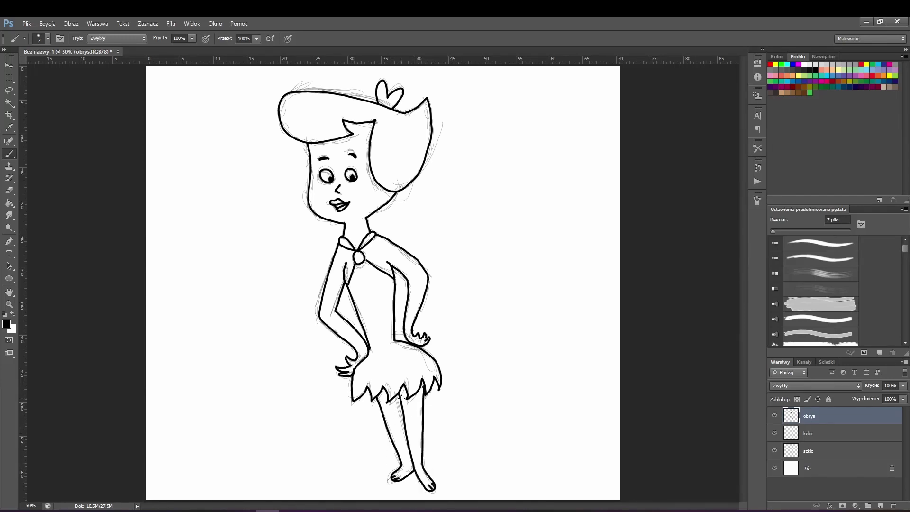
Hide the szkic layer and select the dress interior with the Magic Wand.
{"action": "left_click", "coordinate": [774, 451]}
{"action": "key", "text": "w"}
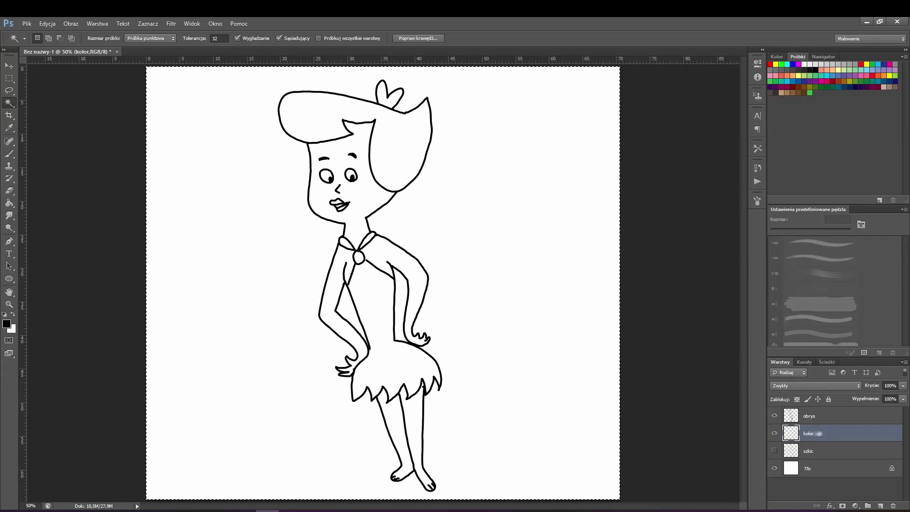
{"action": "left_click", "coordinate": [386, 350]}
Paint the selected dress light blue on the kolor layer with a 58 px brush.
{"action": "key", "text": "i"}
{"action": "left_click", "coordinate": [7, 324]}
{"action": "left_click", "coordinate": [413, 398]}
{"action": "left_click", "coordinate": [330, 354]}
{"action": "left_click", "coordinate": [506, 336]}
{"action": "key", "text": "b"}
{"action": "right_click", "coordinate": [412, 381]}
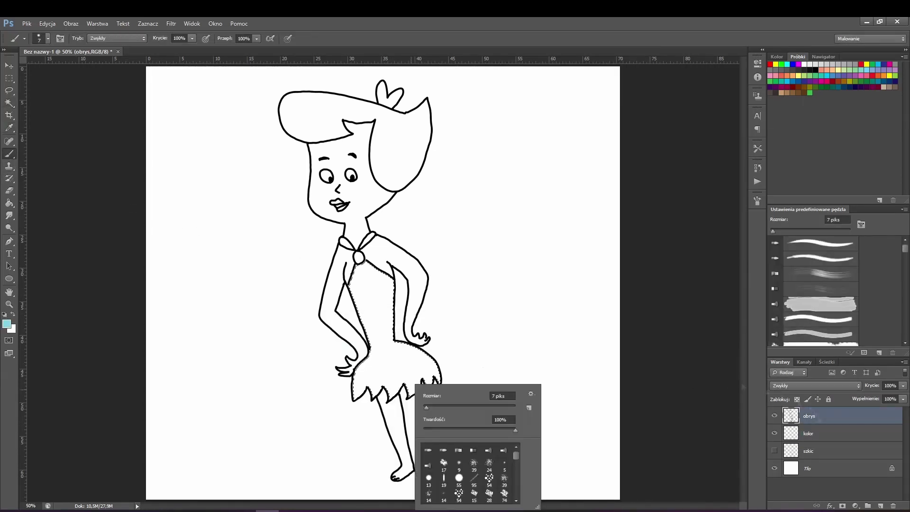
{"action": "left_click", "coordinate": [824, 433]}
{"action": "right_click", "coordinate": [400, 344]}
{"action": "left_click_drag", "start_coordinate": [419, 368], "coordinate": [436, 368]}
{"action": "mouse_move", "coordinate": [397, 349]}
{"action": "left_mouse_down"}
{"action": "mouse_move", "coordinate": [372, 285]}
{"action": "mouse_move", "coordinate": [366, 382]}
{"action": "left_mouse_up"}
Adjust the light blue tone, repaint the whole dress with it and remove the selection.
{"action": "left_click", "coordinate": [6, 323]}
{"action": "left_click", "coordinate": [336, 358]}
{"action": "left_click", "coordinate": [505, 336]}
{"action": "left_click", "coordinate": [7, 324]}
{"action": "left_click", "coordinate": [337, 352]}
{"action": "left_click", "coordinate": [506, 336]}
{"action": "mouse_move", "coordinate": [372, 277]}
{"action": "left_mouse_down"}
{"action": "mouse_move", "coordinate": [374, 379]}
{"action": "mouse_move", "coordinate": [436, 372]}
{"action": "left_mouse_up"}
{"action": "key", "text": "ctrl+d"}
Select the hair area from the obrys layer and paint it dark grey #1e1e1e on the kolor layer.
{"action": "left_click", "coordinate": [6, 323]}
{"action": "left_click", "coordinate": [281, 447]}
{"action": "left_click", "coordinate": [505, 336]}
{"action": "left_click", "coordinate": [809, 415]}
{"action": "left_click", "coordinate": [9, 103]}
{"action": "left_click", "coordinate": [303, 113]}
{"action": "left_click", "coordinate": [808, 433]}
{"action": "left_click", "coordinate": [9, 153]}
{"action": "mouse_move", "coordinate": [286, 111]}
{"action": "left_mouse_down"}
{"action": "mouse_move", "coordinate": [330, 118]}
{"action": "mouse_move", "coordinate": [390, 210]}
{"action": "mouse_move", "coordinate": [419, 138]}
{"action": "left_mouse_up"}
{"action": "key", "text": "ctrl+d"}
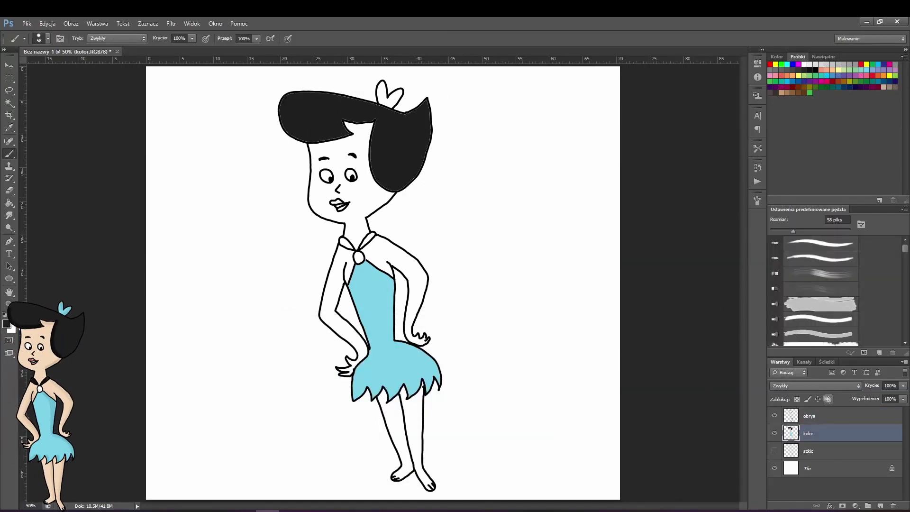
Select the face and neck from the obrys layer and paint them light peach on the kolor layer.
{"action": "left_click", "coordinate": [7, 324]}
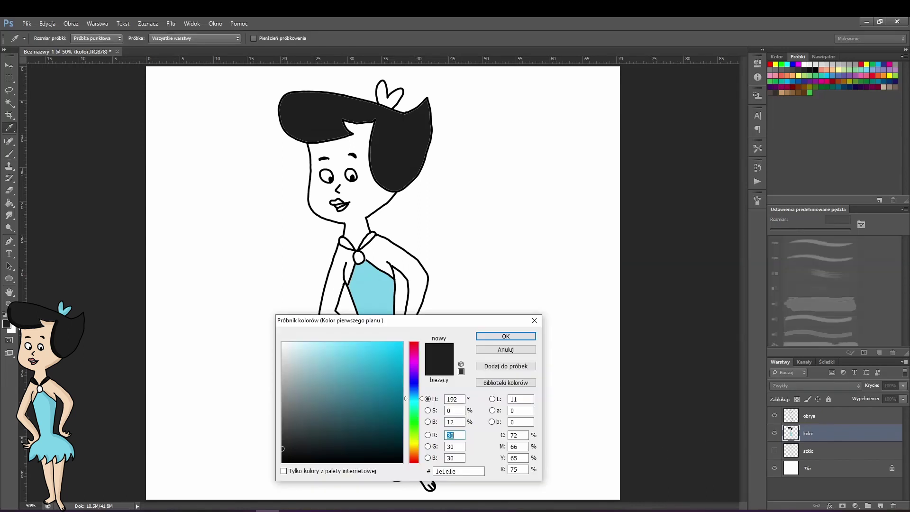
{"action": "left_click_drag", "start_coordinate": [414, 451], "coordinate": [414, 452]}
{"action": "left_click", "coordinate": [315, 348]}
{"action": "left_click", "coordinate": [311, 345]}
{"action": "left_click", "coordinate": [490, 337]}
{"action": "left_click", "coordinate": [809, 416]}
{"action": "left_click", "coordinate": [9, 103]}
{"action": "left_click", "coordinate": [356, 199]}
{"action": "left_click", "coordinate": [807, 433]}
{"action": "left_click", "coordinate": [9, 154]}
{"action": "mouse_move", "coordinate": [322, 149]}
{"action": "left_mouse_down"}
{"action": "mouse_move", "coordinate": [339, 215]}
{"action": "mouse_move", "coordinate": [386, 195]}
{"action": "left_mouse_up"}
Select the shoulder, arm and leg areas on the obrys layer with the Magic Wand.
{"action": "left_click", "coordinate": [808, 415]}
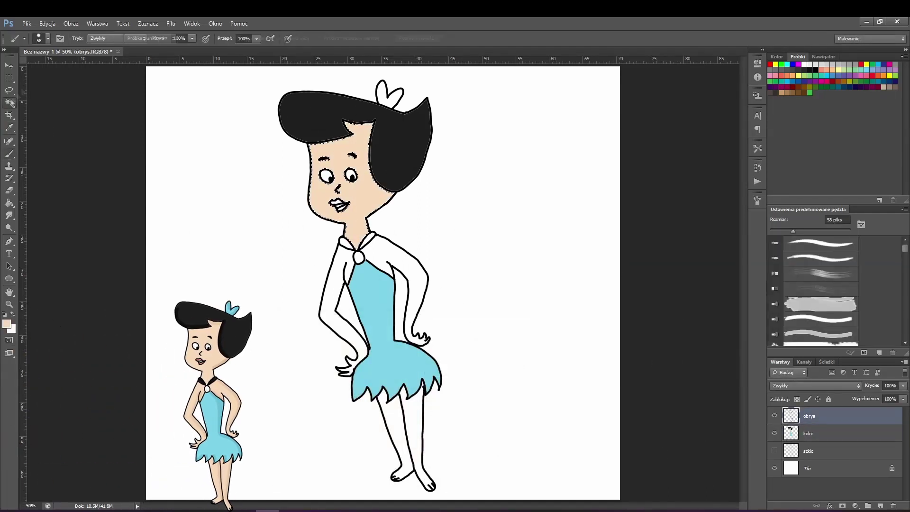
{"action": "left_click", "coordinate": [9, 103]}
{"action": "left_click", "coordinate": [372, 256]}
{"action": "left_click", "coordinate": [338, 279]}
{"action": "left_click", "coordinate": [419, 282], "text": "shift"}
{"action": "left_click", "coordinate": [415, 411], "text": "shift"}
{"action": "left_click", "coordinate": [385, 393]}
Paint the selected shoulders, arms and legs light peach and remove the selection.
{"action": "key", "text": "b"}
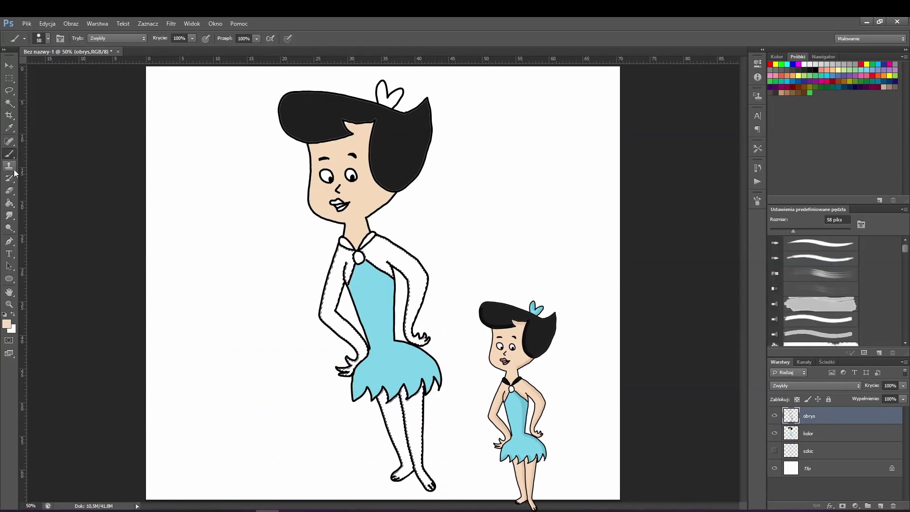
{"action": "left_click_drag", "start_coordinate": [340, 254], "coordinate": [353, 339]}
{"action": "left_click_drag", "start_coordinate": [382, 249], "coordinate": [416, 338]}
{"action": "left_click_drag", "start_coordinate": [383, 394], "coordinate": [427, 483]}
{"action": "key", "text": "ctrl+d"}
{"action": "key", "text": "ctrl+t"}
{"action": "left_click_drag", "start_coordinate": [445, 83], "coordinate": [459, 91]}
{"action": "key", "text": "ctrl+z"}
{"action": "key", "text": "Escape"}
Select the whole figure and rotate it slightly clockwise with Free Transform.
{"action": "left_click_drag", "start_coordinate": [181, 71], "coordinate": [592, 495]}
{"action": "key", "text": "ctrl+t"}
{"action": "left_click_drag", "start_coordinate": [488, 83], "coordinate": [494, 73]}
{"action": "key", "text": "Return"}
Touch up the skin colour on the hand on the kolor layer with a 12 px brush.
{"action": "left_click", "coordinate": [6, 324]}
{"action": "left_click", "coordinate": [505, 337]}
{"action": "key", "text": "b"}
{"action": "right_click", "coordinate": [442, 331]}
{"action": "left_click", "coordinate": [817, 433]}
{"action": "right_click", "coordinate": [436, 350]}
{"action": "left_click_drag", "start_coordinate": [471, 373], "coordinate": [451, 373]}
{"action": "left_click", "coordinate": [416, 346]}
Set the foreground colour to the dress's light blue and paint the hair bow.
{"action": "left_click", "coordinate": [7, 324]}
{"action": "left_click", "coordinate": [374, 295]}
{"action": "left_click", "coordinate": [505, 337]}
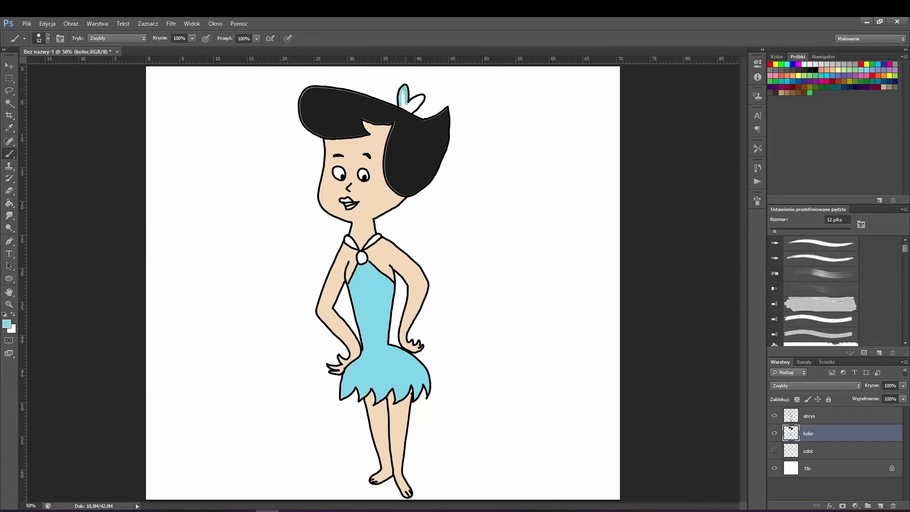
Sample the dark grey of the hair and paint the collar with it.
{"action": "left_click", "coordinate": [7, 324]}
{"action": "left_click", "coordinate": [409, 151]}
{"action": "left_click", "coordinate": [505, 337]}
{"action": "left_click_drag", "start_coordinate": [356, 247], "coordinate": [348, 239]}
Shade the dress and the hair bow in a slightly darker blue with a 24 px brush.
{"action": "left_click", "coordinate": [7, 324]}
{"action": "left_click", "coordinate": [374, 295]}
{"action": "left_click", "coordinate": [335, 363]}
{"action": "left_click", "coordinate": [505, 337]}
{"action": "left_click_drag", "start_coordinate": [370, 264], "coordinate": [385, 279]}
{"action": "right_click", "coordinate": [395, 277]}
{"action": "left_click_drag", "start_coordinate": [408, 301], "coordinate": [413, 301]}
{"action": "mouse_move", "coordinate": [369, 266]}
{"action": "left_mouse_down"}
{"action": "mouse_move", "coordinate": [388, 310]}
{"action": "mouse_move", "coordinate": [387, 345]}
{"action": "mouse_move", "coordinate": [427, 389]}
{"action": "left_mouse_up"}
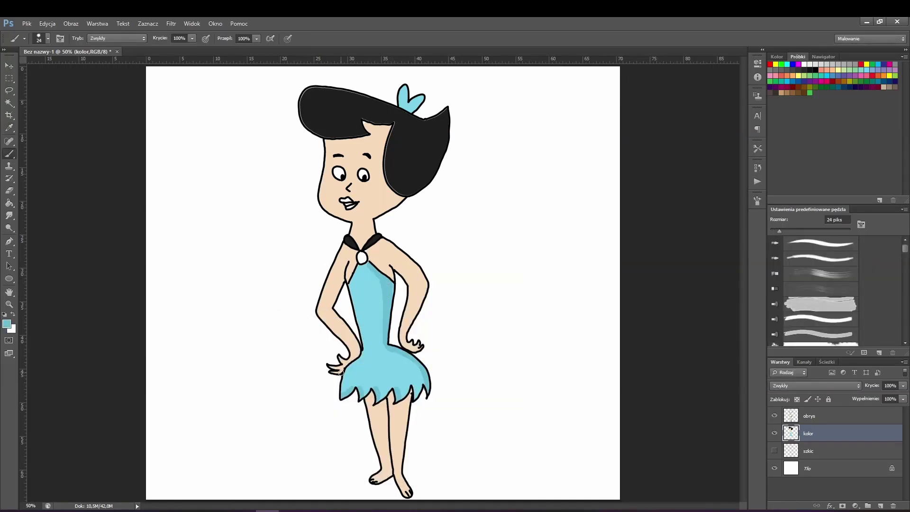
{"action": "left_click_drag", "start_coordinate": [405, 98], "coordinate": [406, 89]}
Shade the lower edge of the fringe and the inner edge of the side hair in near-black.
{"action": "left_click", "coordinate": [7, 324]}
{"action": "left_click", "coordinate": [408, 151]}
{"action": "left_click", "coordinate": [281, 457]}
{"action": "left_click", "coordinate": [505, 336]}
{"action": "mouse_move", "coordinate": [365, 133]}
{"action": "left_mouse_down"}
{"action": "mouse_move", "coordinate": [311, 126]}
{"action": "mouse_move", "coordinate": [304, 97]}
{"action": "left_mouse_up"}
{"action": "mouse_move", "coordinate": [396, 123]}
{"action": "left_mouse_down"}
{"action": "mouse_move", "coordinate": [389, 145]}
{"action": "mouse_move", "coordinate": [401, 194]}
{"action": "mouse_move", "coordinate": [374, 214]}
{"action": "left_mouse_up"}
Mix a darker tan skin tone and shade the skin along the jaw.
{"action": "left_click", "coordinate": [6, 324]}
{"action": "left_click", "coordinate": [317, 355]}
{"action": "left_click", "coordinate": [492, 335]}
{"action": "left_click", "coordinate": [7, 324]}
{"action": "left_click", "coordinate": [316, 354]}
{"action": "left_click", "coordinate": [505, 337]}
{"action": "left_click", "coordinate": [6, 324]}
{"action": "left_click", "coordinate": [311, 348]}
{"action": "left_click", "coordinate": [315, 355]}
{"action": "left_click", "coordinate": [321, 361]}
{"action": "left_click", "coordinate": [505, 336]}
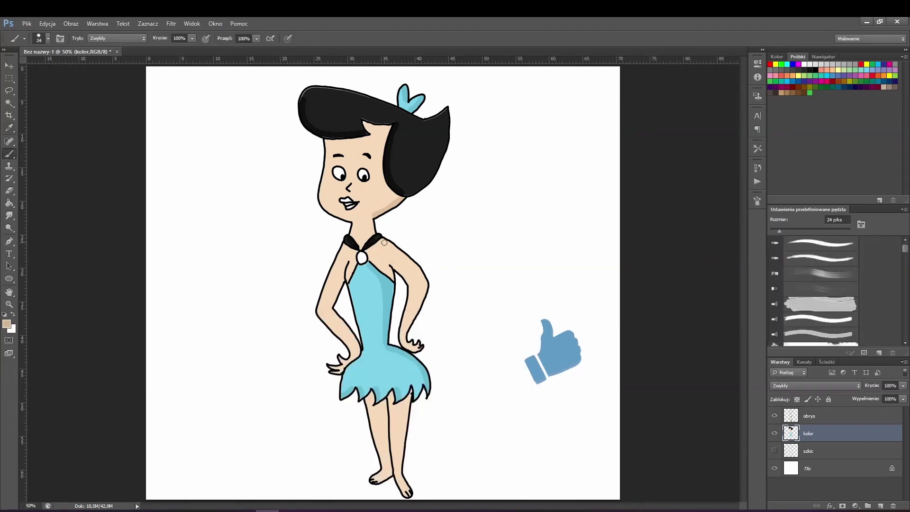
Try a tan shading stroke across the shoulder and undo it.
{"action": "left_click_drag", "start_coordinate": [411, 251], "coordinate": [404, 261]}
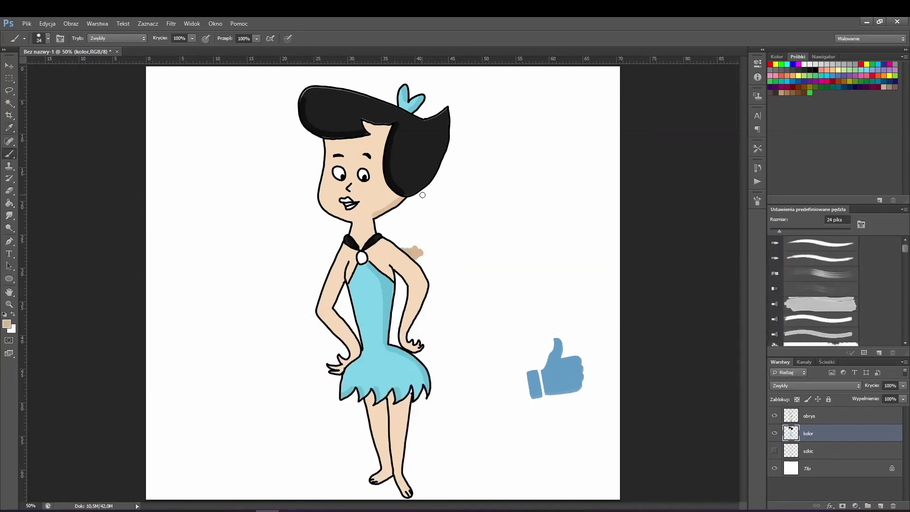
{"action": "key", "text": "ctrl+z"}
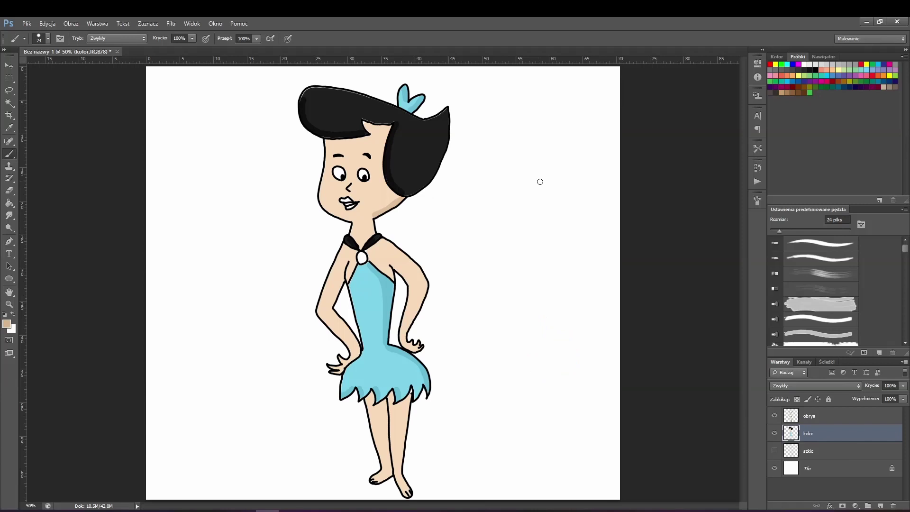
Select the skin areas of both arms and both legs on the obrys layer with the Magic Wand.
{"action": "left_click", "coordinate": [801, 418]}
{"action": "left_click", "coordinate": [9, 102]}
{"action": "left_click", "coordinate": [411, 275]}
{"action": "left_click", "coordinate": [331, 284], "text": "shift"}
{"action": "left_click", "coordinate": [378, 426], "text": "shift"}
{"action": "left_click", "coordinate": [400, 426], "text": "shift"}
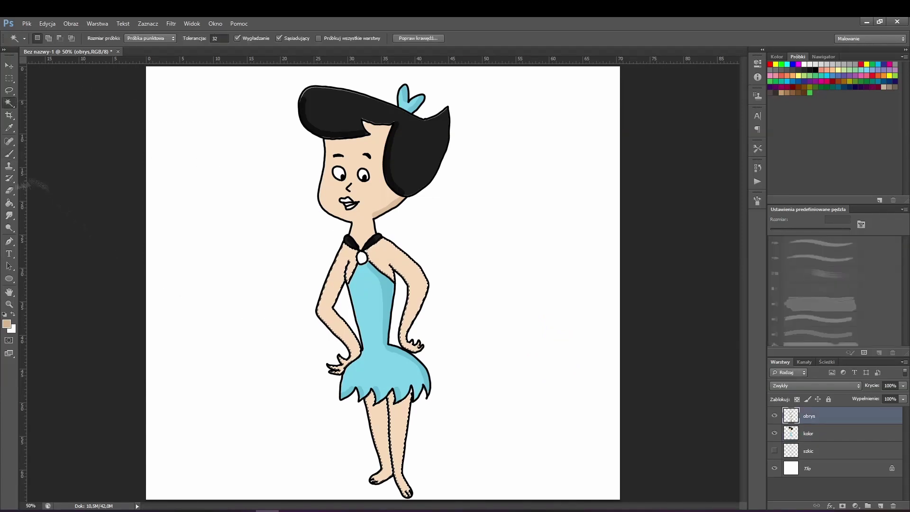
Erase the skin fill inside the selected arms and legs on the obrys layer with a 131 px eraser.
{"action": "left_click", "coordinate": [9, 179]}
{"action": "left_click", "coordinate": [10, 191]}
{"action": "right_click", "coordinate": [389, 287]}
{"action": "left_click_drag", "start_coordinate": [421, 265], "coordinate": [411, 344]}
{"action": "left_click_drag", "start_coordinate": [348, 261], "coordinate": [339, 365]}
{"action": "left_click_drag", "start_coordinate": [374, 408], "coordinate": [403, 403]}
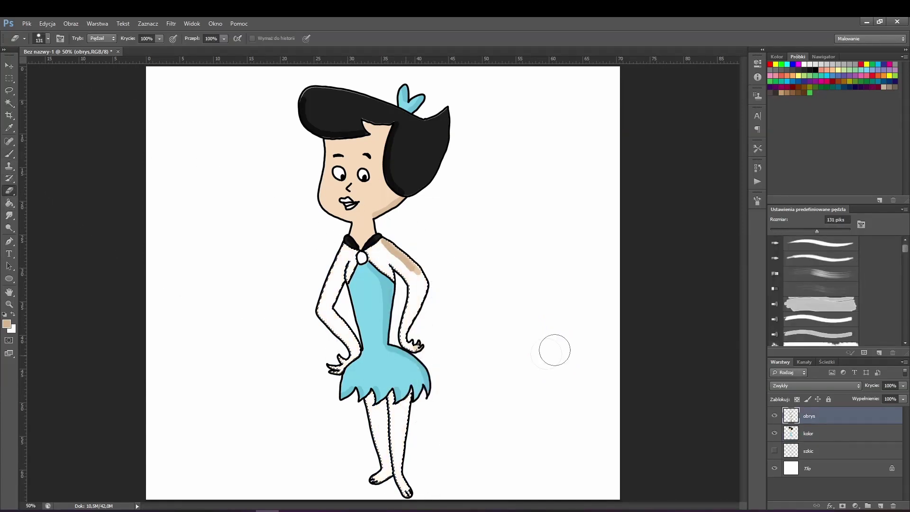
Repaint the selected arms and legs on the kolor layer in the face's light skin tone and clear the selection.
{"action": "left_click", "coordinate": [807, 433]}
{"action": "left_click", "coordinate": [7, 323]}
{"action": "left_click", "coordinate": [332, 182]}
{"action": "left_click", "coordinate": [505, 336]}
{"action": "left_click", "coordinate": [9, 154]}
{"action": "right_click", "coordinate": [400, 322]}
{"action": "left_click_drag", "start_coordinate": [393, 251], "coordinate": [411, 343]}
{"action": "left_click_drag", "start_coordinate": [350, 256], "coordinate": [338, 367]}
{"action": "mouse_move", "coordinate": [401, 403]}
{"action": "left_mouse_down"}
{"action": "mouse_move", "coordinate": [379, 474]}
{"action": "mouse_move", "coordinate": [405, 490]}
{"action": "left_mouse_up"}
{"action": "key", "text": "ctrl+d"}
Mix a slightly darker skin tone and shade the arms and the forehead below the hair with a 19 px brush.
{"action": "left_click", "coordinate": [7, 324]}
{"action": "left_click", "coordinate": [505, 336]}
{"action": "right_click", "coordinate": [286, 365]}
{"action": "left_click", "coordinate": [7, 324]}
{"action": "left_click", "coordinate": [316, 353]}
{"action": "left_click", "coordinate": [504, 336]}
{"action": "right_click", "coordinate": [491, 307]}
{"action": "left_click", "coordinate": [510, 332]}
{"action": "left_click_drag", "start_coordinate": [385, 241], "coordinate": [425, 288]}
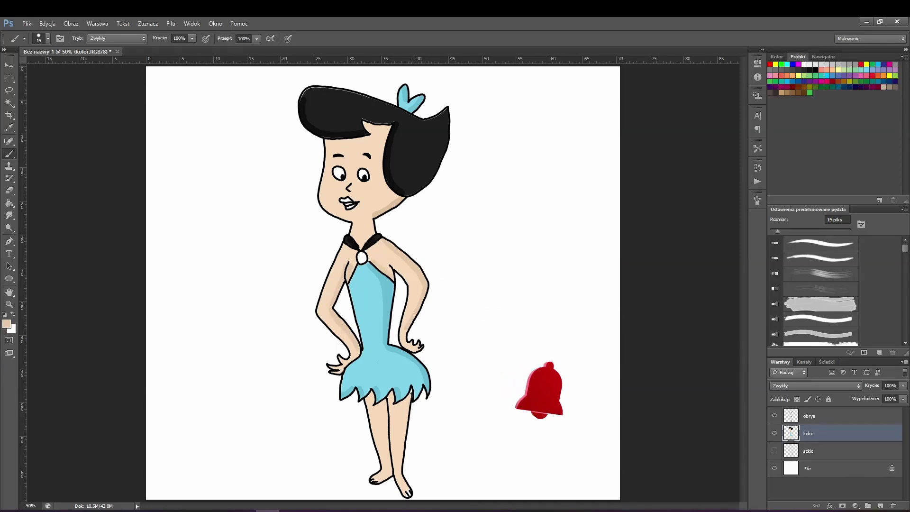
{"action": "left_click_drag", "start_coordinate": [365, 122], "coordinate": [391, 127]}
Choose a muted pink and paint the lips with an 8 px brush.
{"action": "left_click", "coordinate": [6, 323]}
{"action": "left_click", "coordinate": [414, 458]}
{"action": "left_click", "coordinate": [505, 336]}
{"action": "right_click", "coordinate": [398, 207]}
{"action": "left_click", "coordinate": [409, 231]}
{"action": "left_click_drag", "start_coordinate": [349, 200], "coordinate": [342, 200]}
Mix a very light grey and shade the round white brooch at the neckline with an 8 px brush.
{"action": "left_click", "coordinate": [7, 324]}
{"action": "left_click", "coordinate": [329, 351]}
{"action": "key", "text": "Return"}
{"action": "left_click", "coordinate": [6, 325]}
{"action": "left_click", "coordinate": [284, 349]}
{"action": "left_click", "coordinate": [503, 336]}
{"action": "left_click_drag", "start_coordinate": [363, 255], "coordinate": [358, 262]}
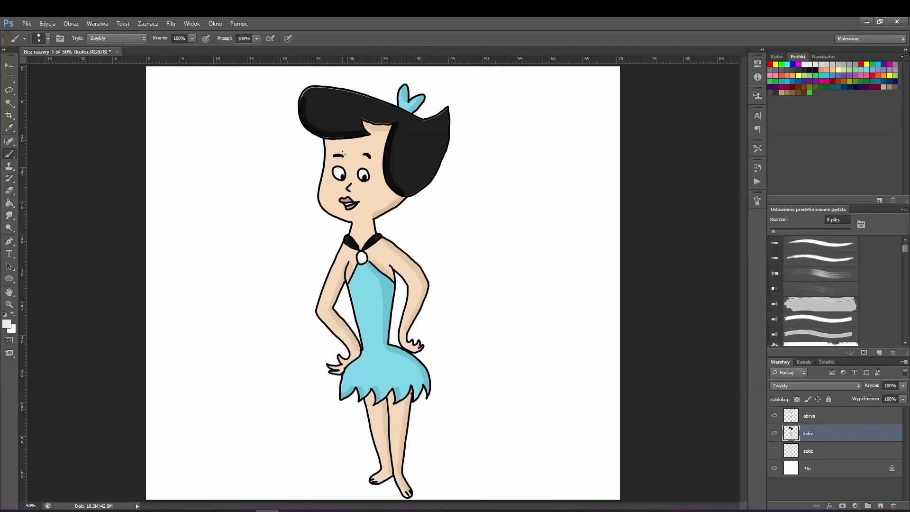
{"action": "left_click", "coordinate": [152, 511]}
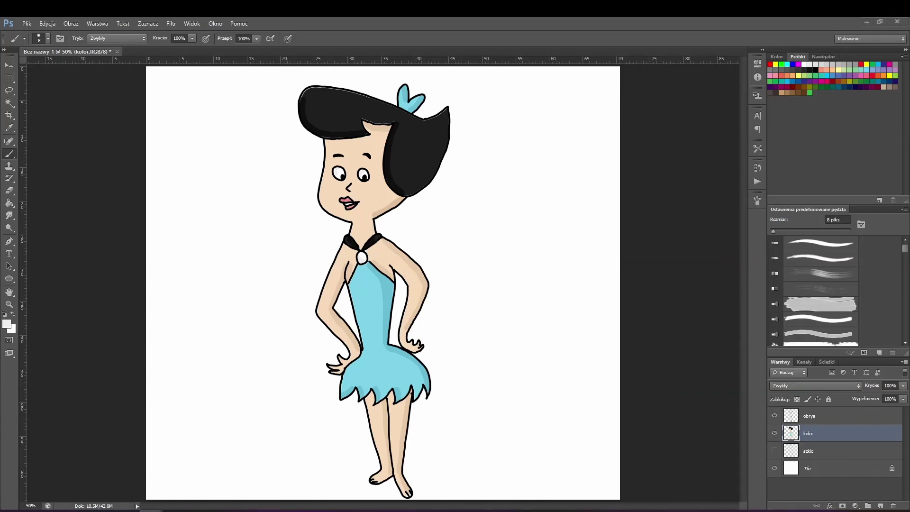